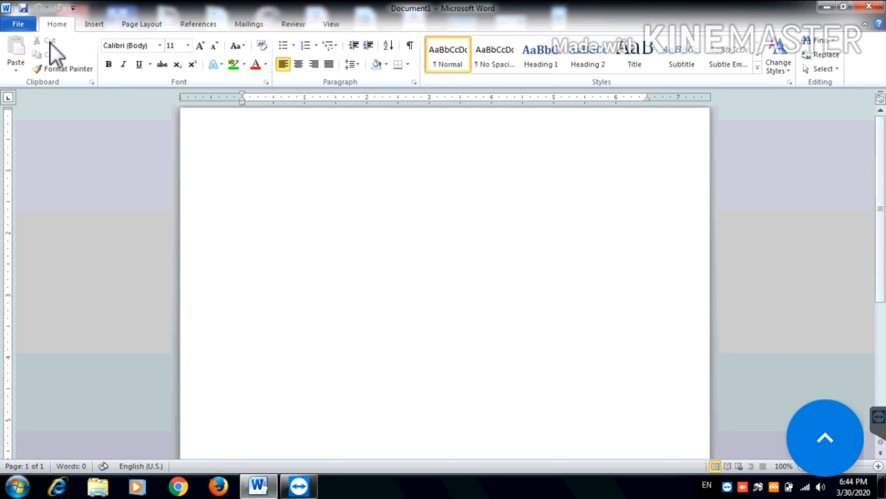
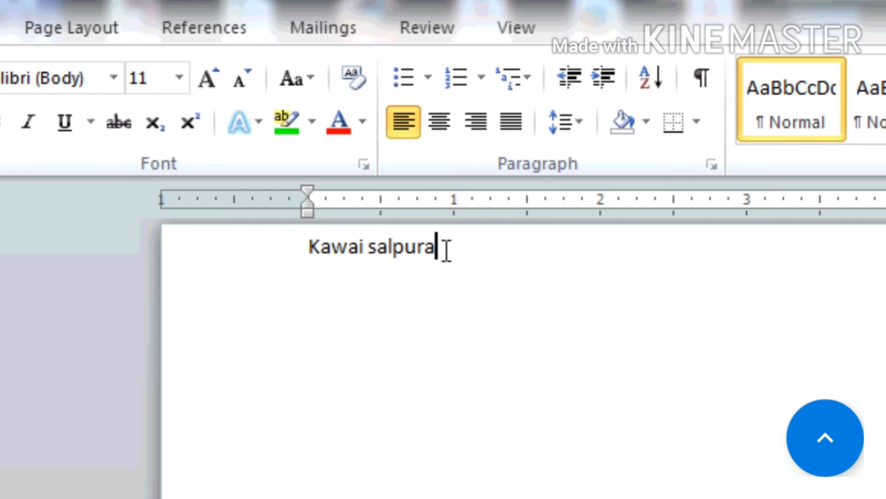
pyautogui.moveTo(436, 249); pyautogui.dragTo(412, 249)
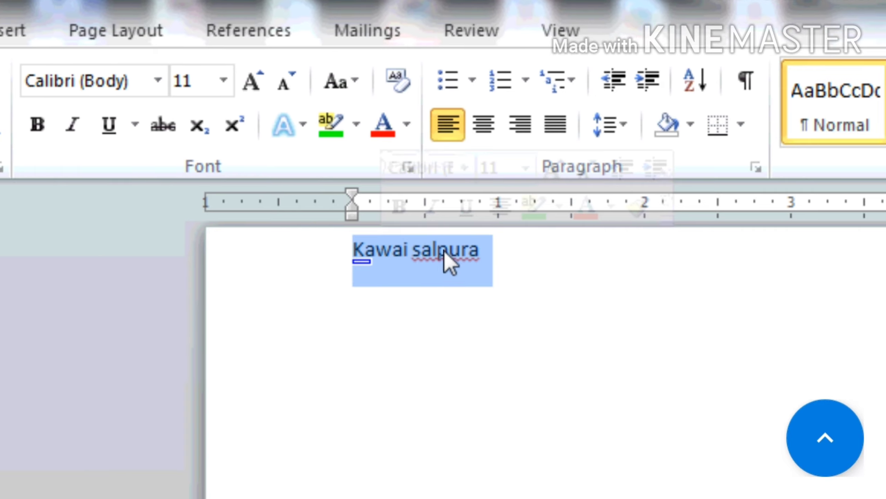
pyautogui.click(446, 249)
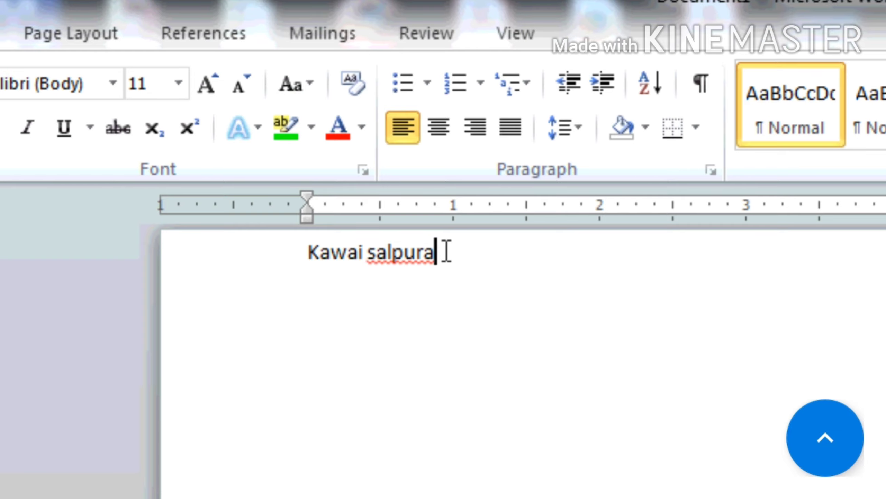
pyautogui.moveTo(432, 252); pyautogui.dragTo(414, 249)
pyautogui.hotkey('ctrl', 'c')
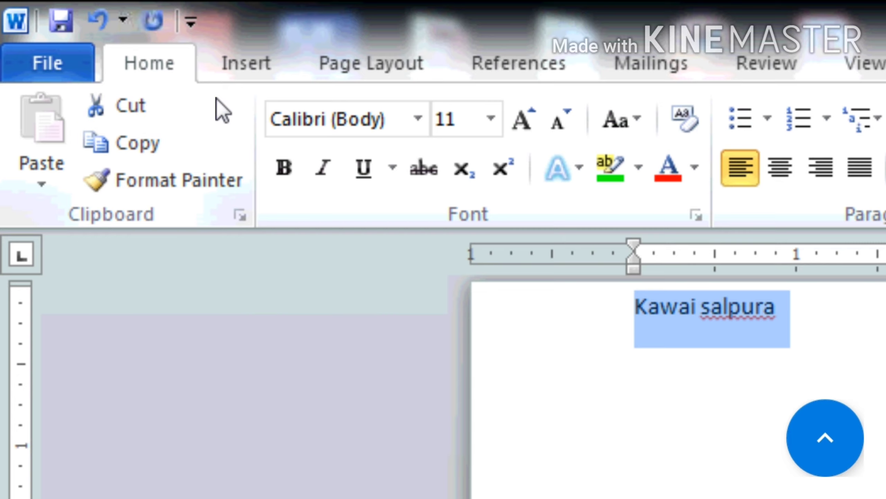
pyautogui.click(150, 103)
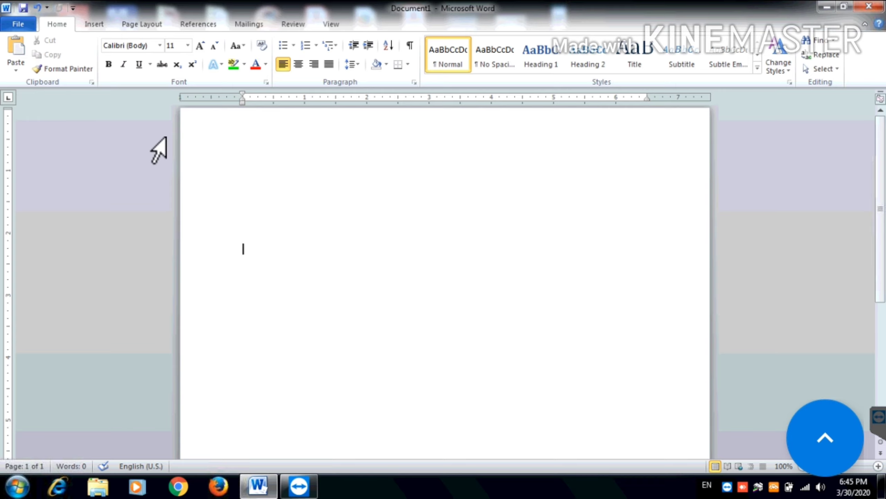
pyautogui.click(26, 45)
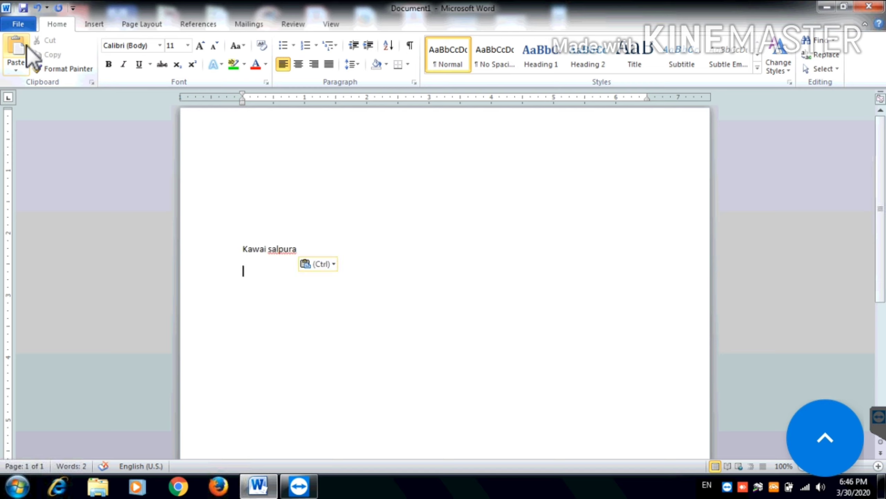
pyautogui.click(27, 45)
pyautogui.click(26, 45)
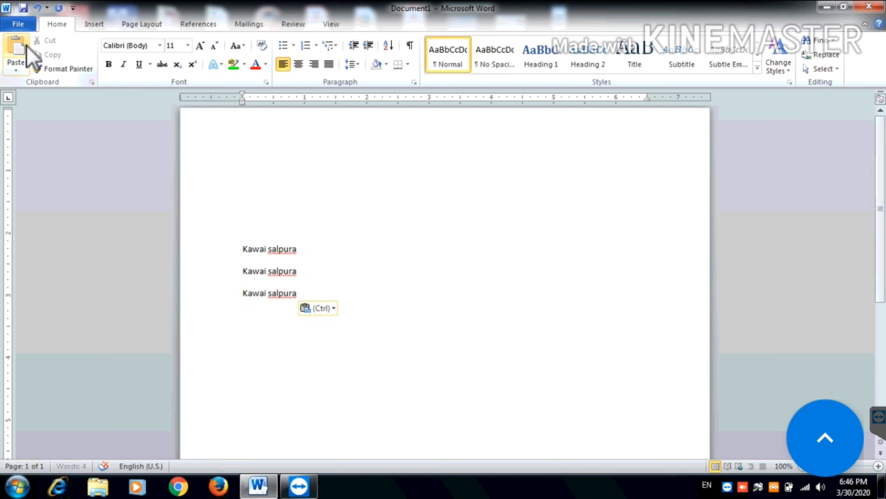
pyautogui.click(26, 45)
pyautogui.click(26, 45)
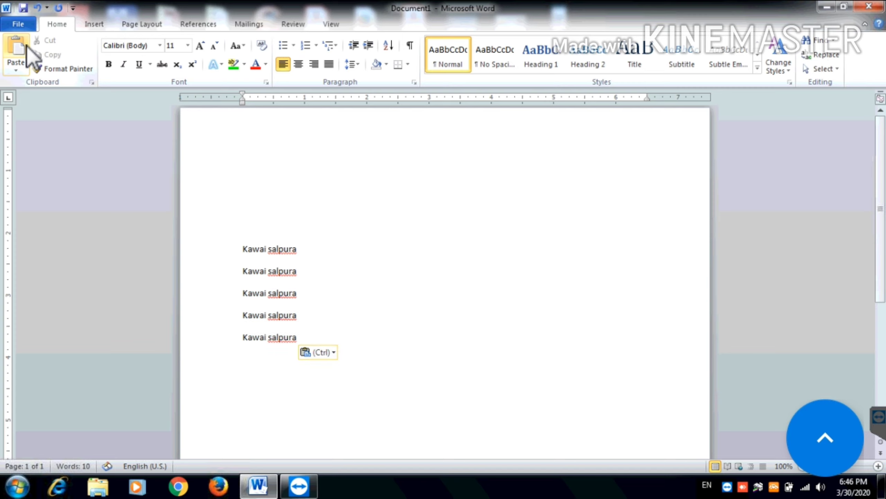
pyautogui.click(27, 45)
pyautogui.click(26, 45)
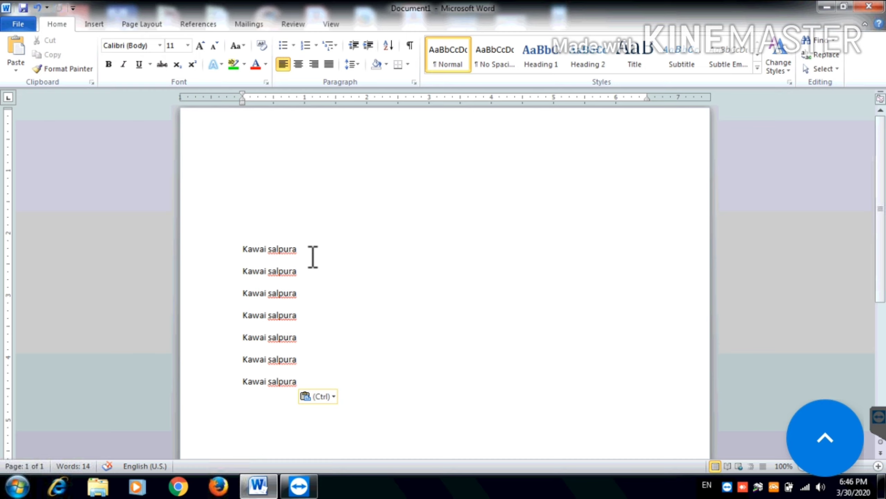
pyautogui.click(284, 249)
pyautogui.click(93, 25)
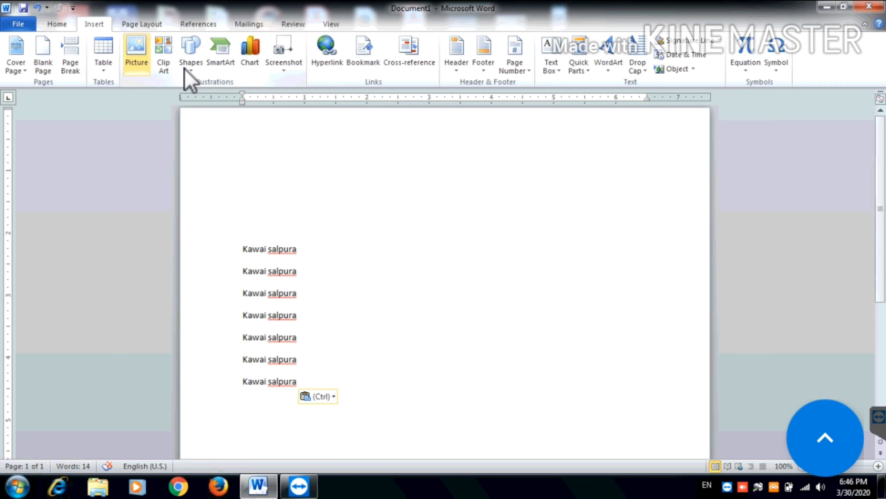
pyautogui.click(199, 65)
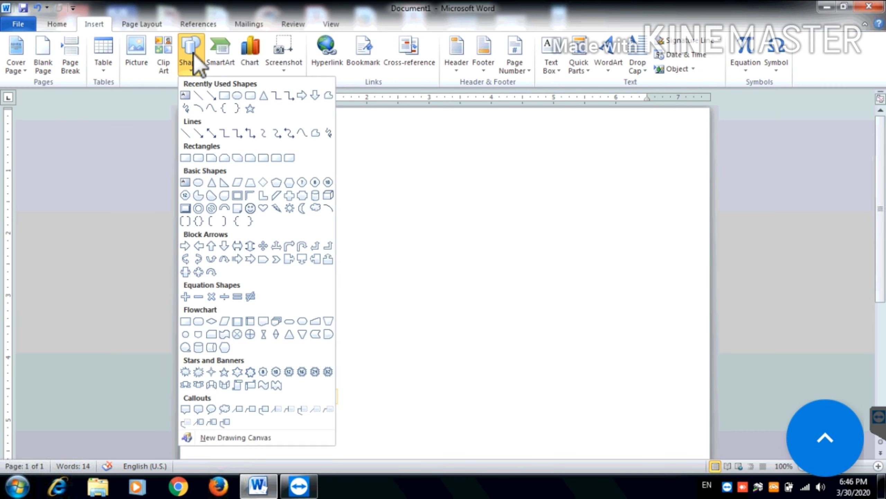
pyautogui.click(224, 96)
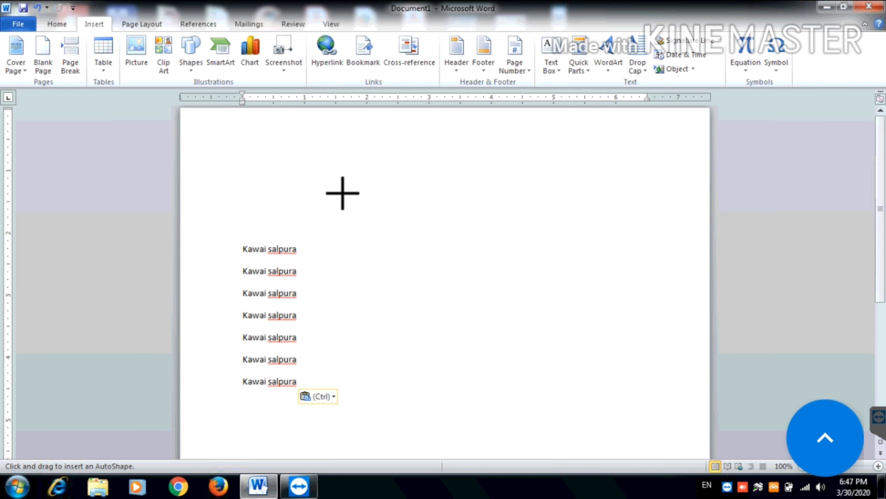
pyautogui.moveTo(342, 192)
pyautogui.mouseDown()
pyautogui.moveTo(435, 257)
pyautogui.moveTo(466, 267)
pyautogui.mouseUp()
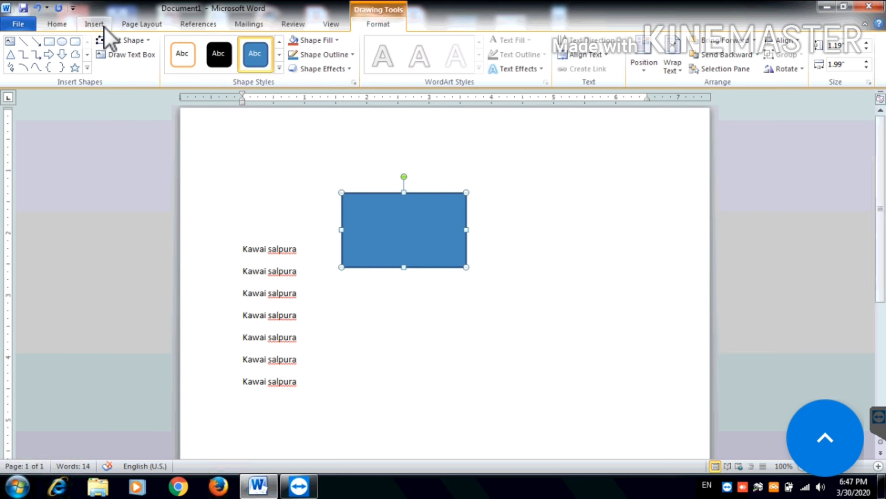
# Insert the Penguins sample picture above the text lines and shrink it from a corner
pyautogui.click(90, 29)
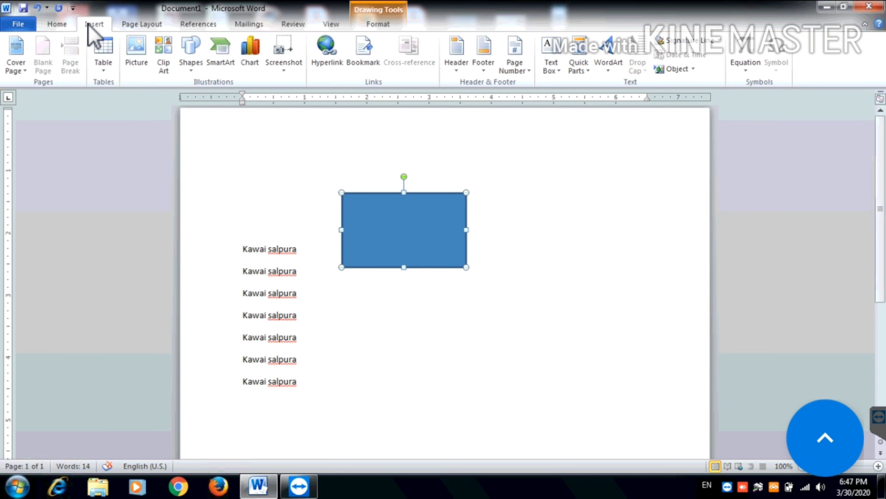
pyautogui.click(141, 66)
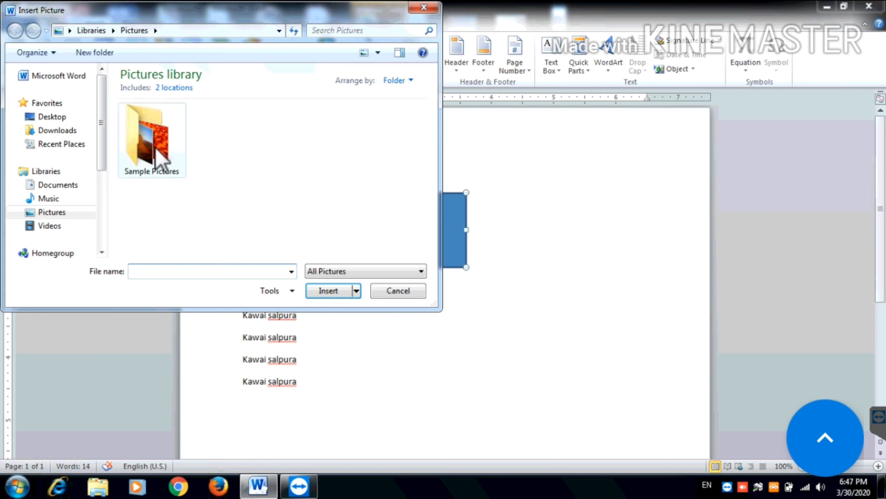
pyautogui.doubleClick(160, 160)
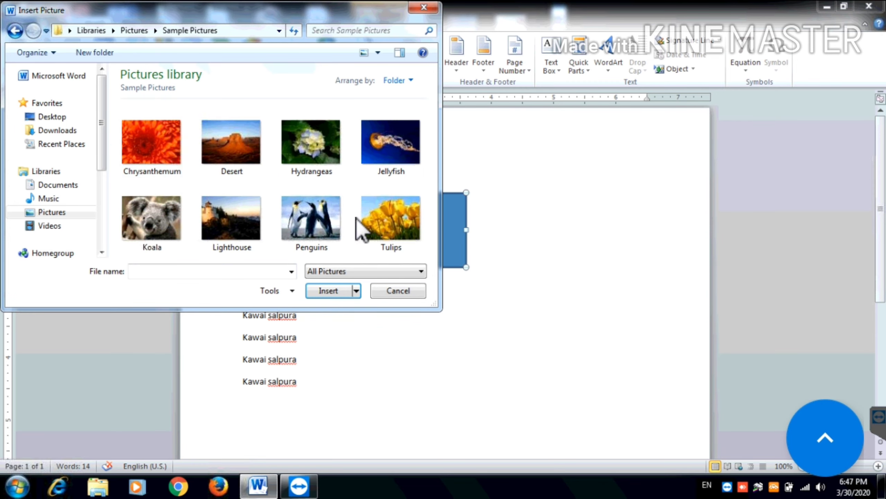
pyautogui.press('Escape')
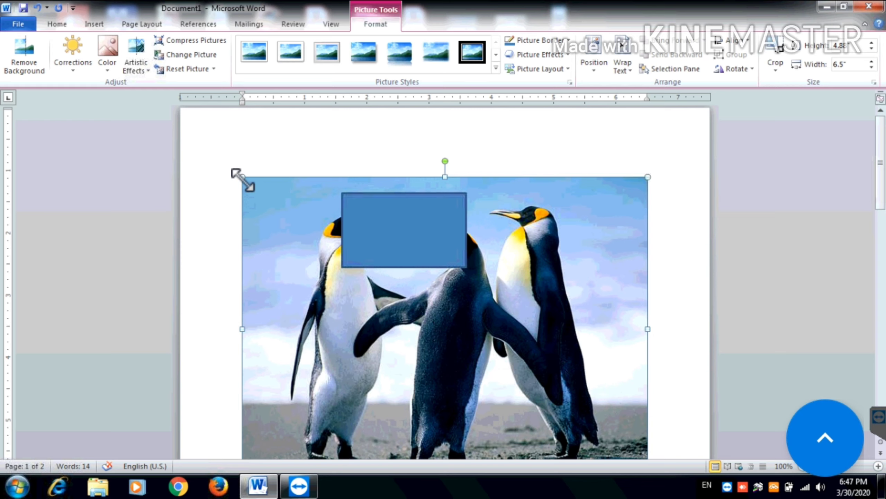
pyautogui.moveTo(242, 177); pyautogui.dragTo(492, 281)
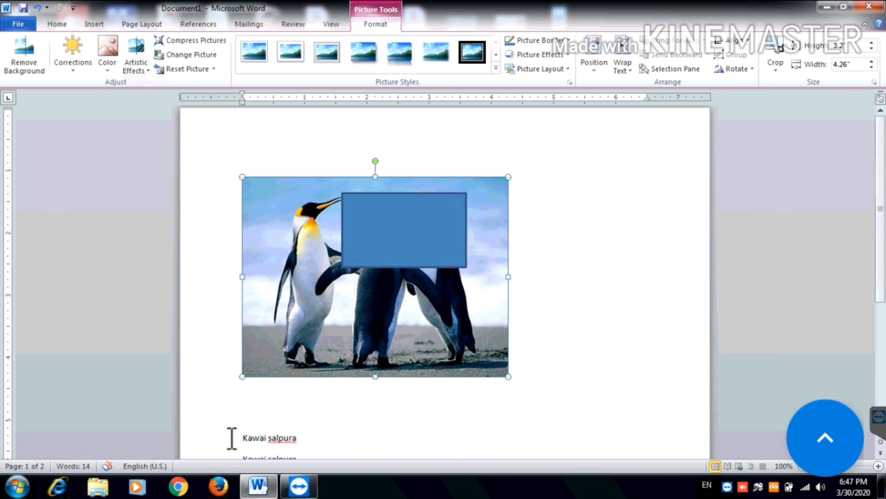
# Move the blue rectangle further right over the penguin picture
pyautogui.click(215, 446)
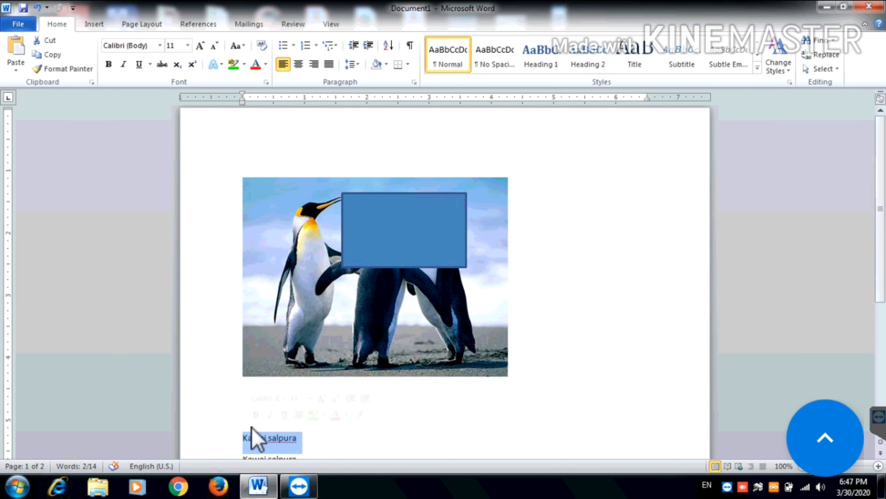
pyautogui.click(397, 231)
pyautogui.moveTo(396, 231); pyautogui.dragTo(579, 202)
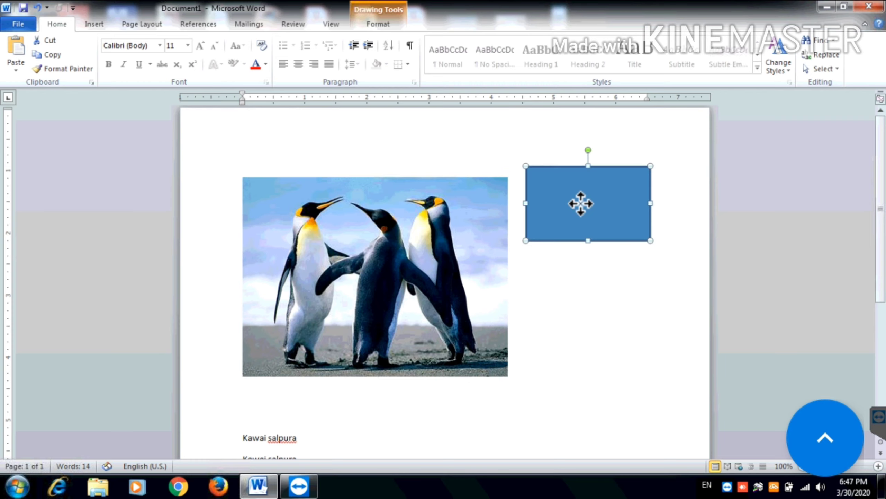
pyautogui.click(430, 249)
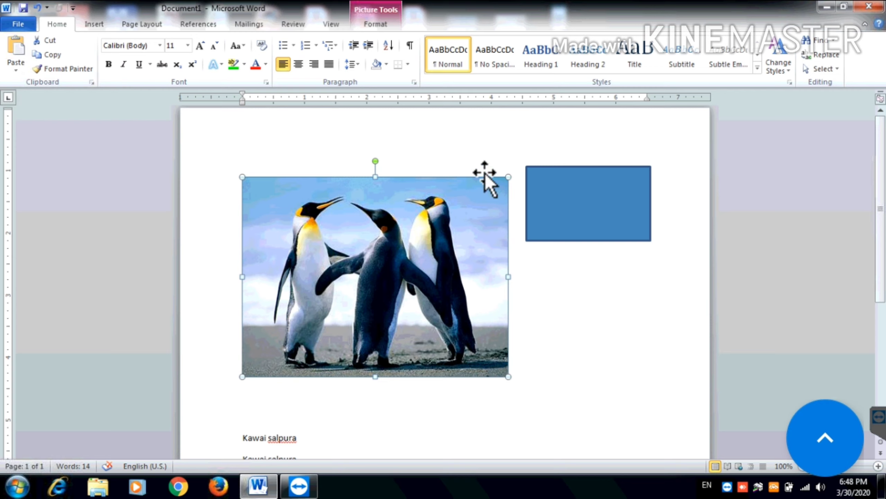
pyautogui.click(580, 196)
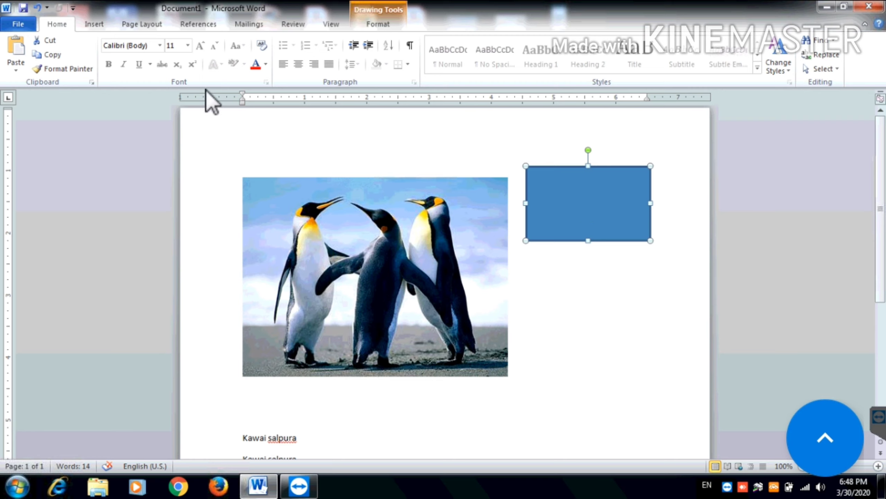
# Copy and paste the blue rectangle, then drag the duplicate below the penguin picture
pyautogui.click(55, 56)
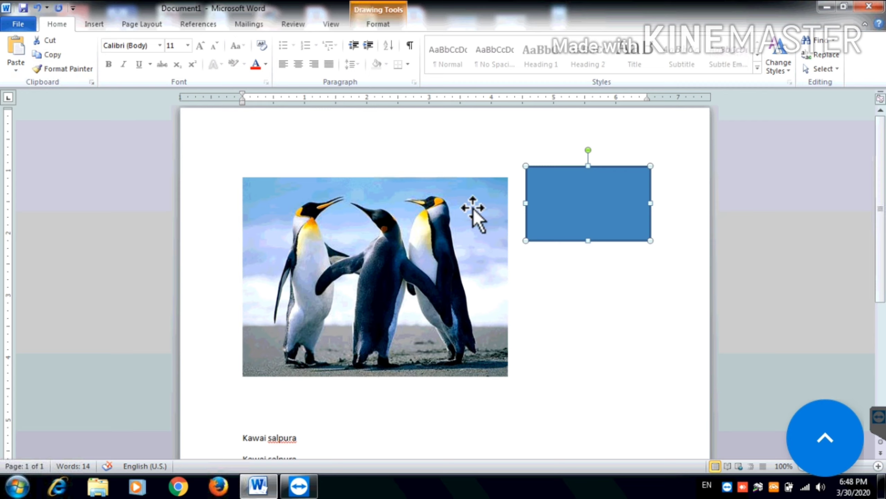
pyautogui.click(550, 313)
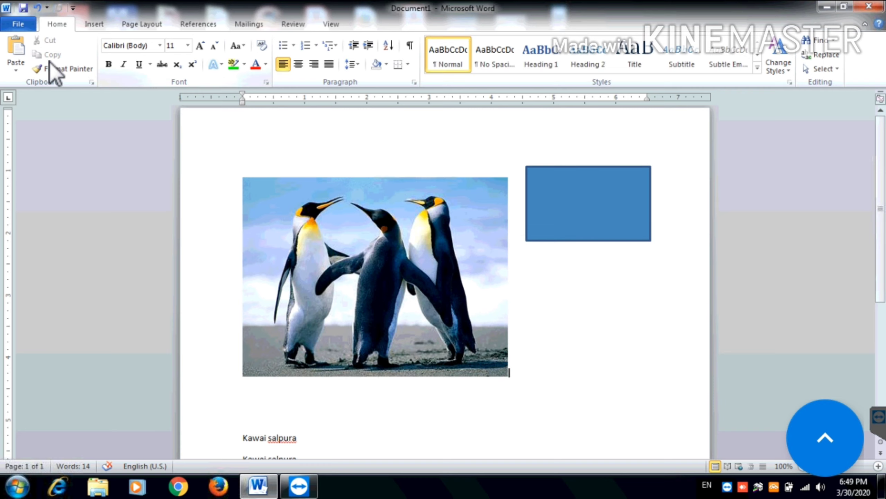
pyautogui.click(14, 52)
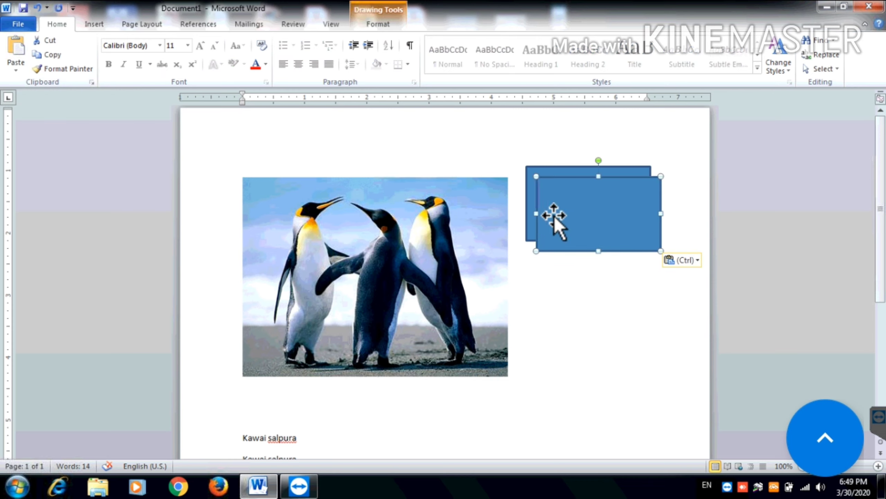
pyautogui.moveTo(562, 217); pyautogui.dragTo(369, 432)
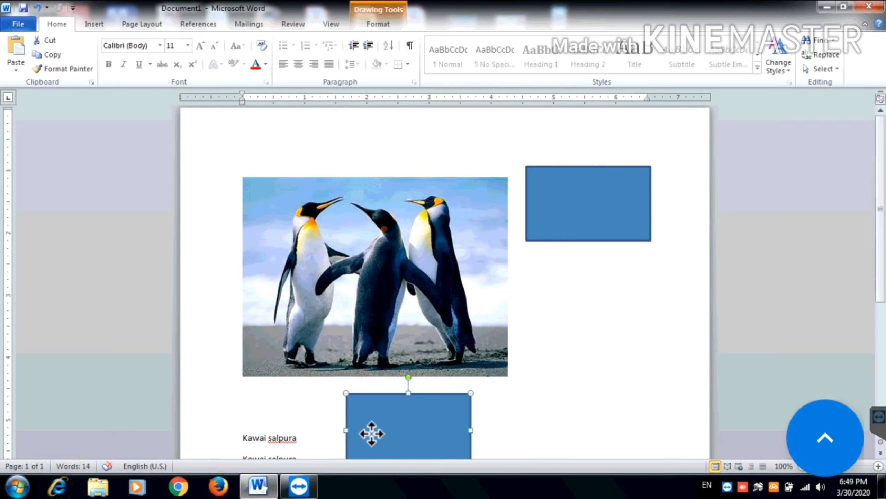
pyautogui.click(597, 283)
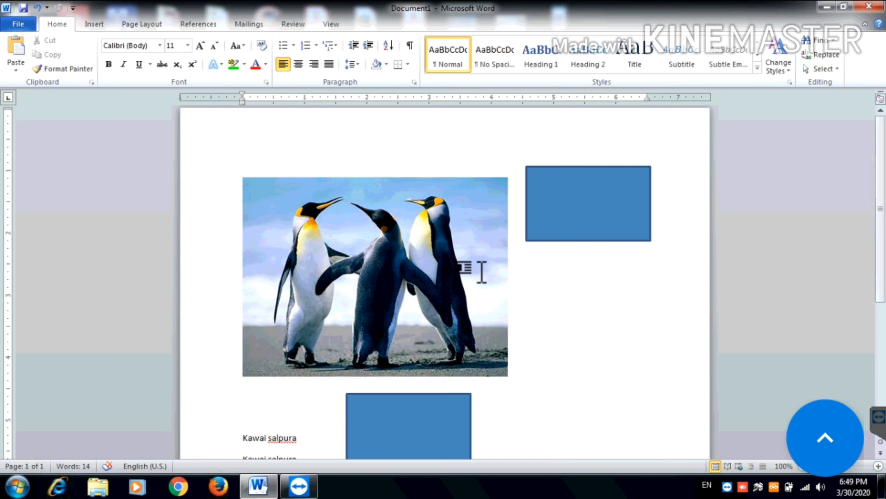
# Delete the penguin picture, the copied rectangle and the original blue rectangle
pyautogui.click(440, 265)
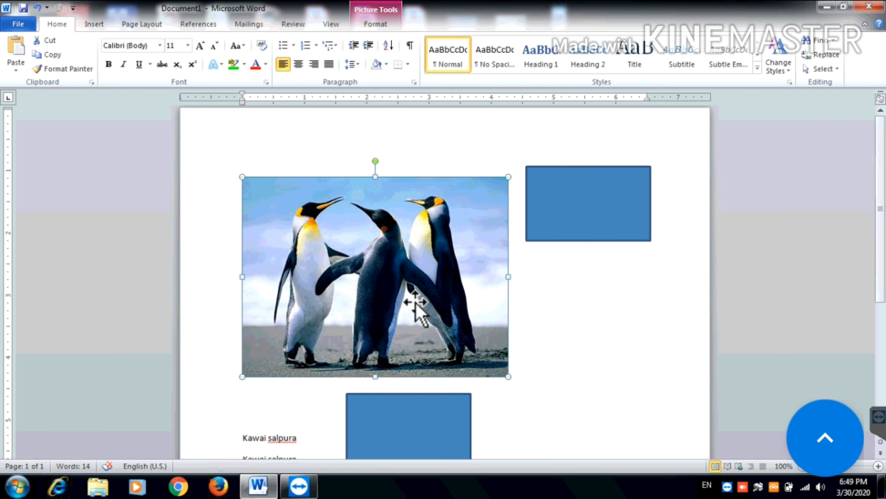
pyautogui.press('Delete')
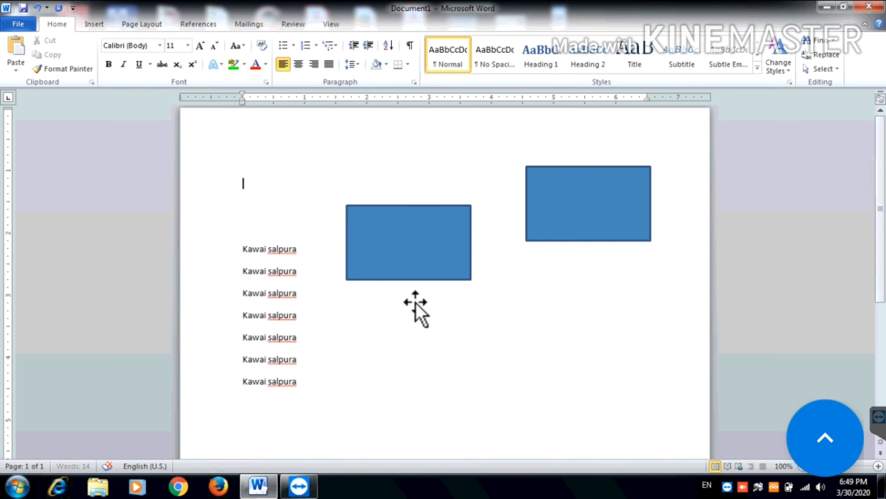
pyautogui.press('Delete')
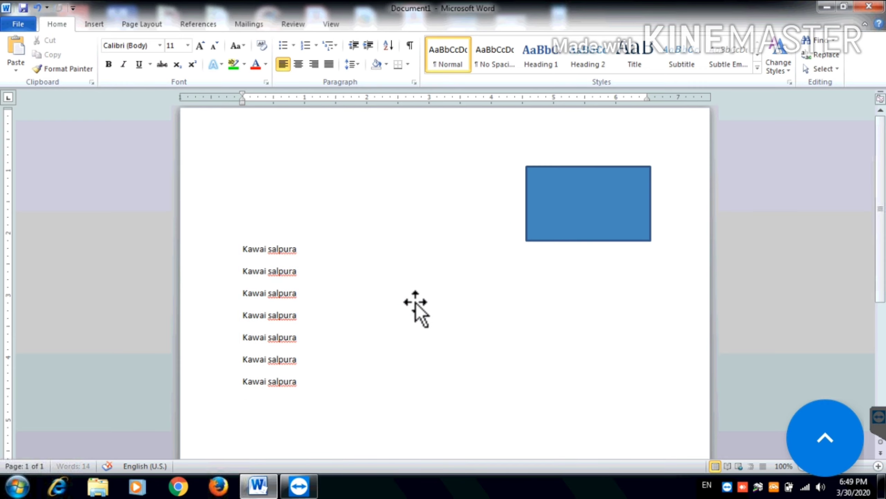
pyautogui.press('Delete')
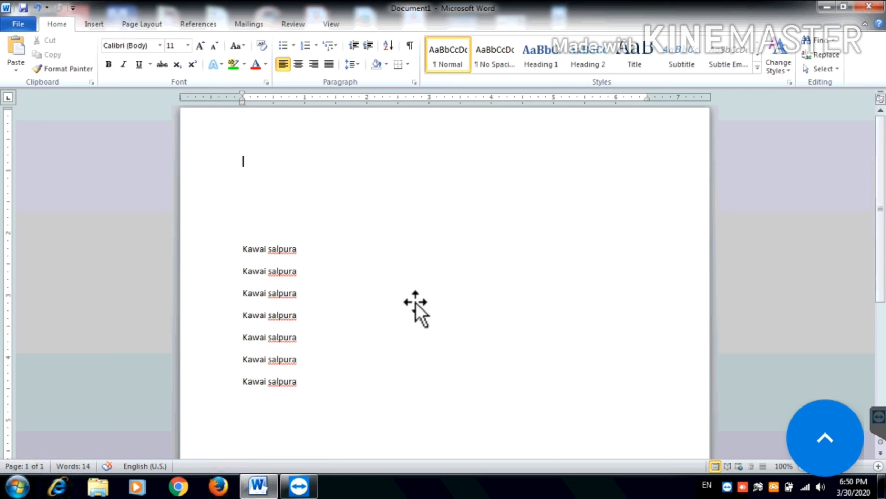
pyautogui.moveTo(298, 249); pyautogui.dragTo(243, 250)
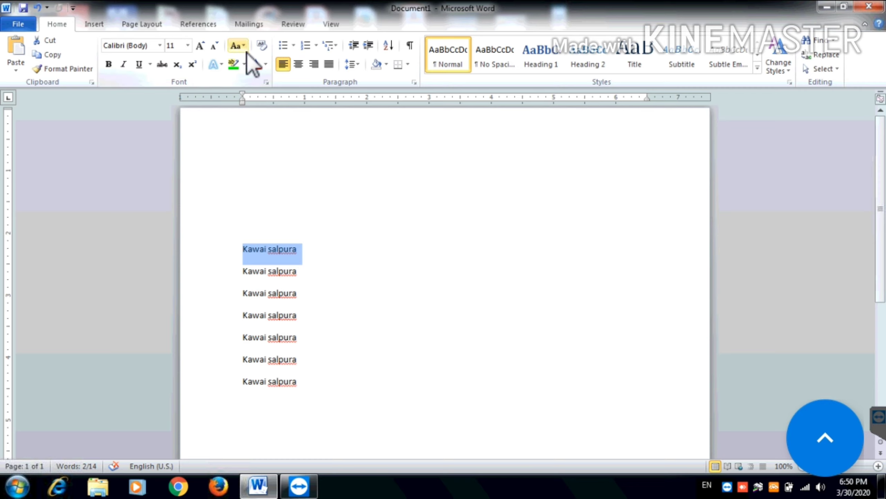
pyautogui.click(267, 65)
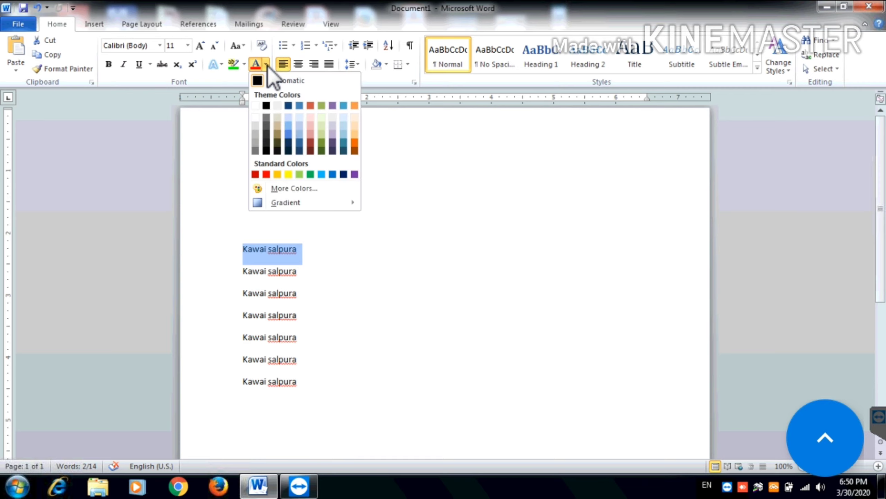
pyautogui.click(269, 175)
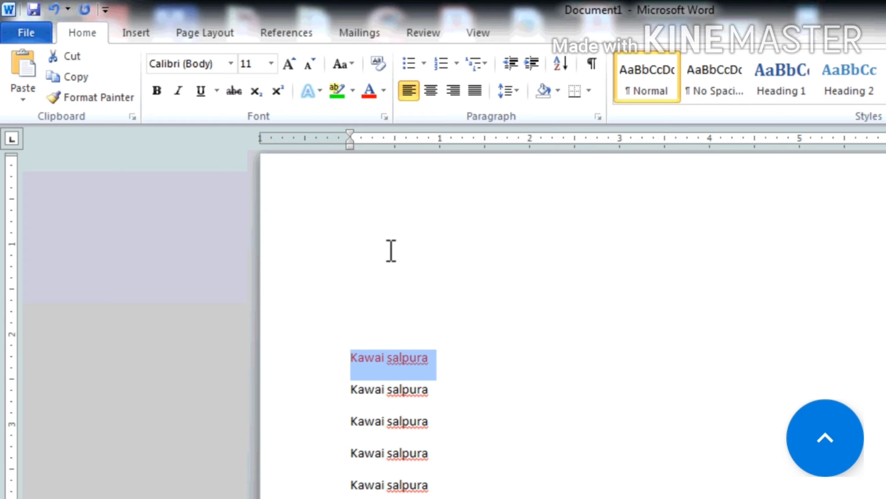
pyautogui.scroll(6, 391, 250)
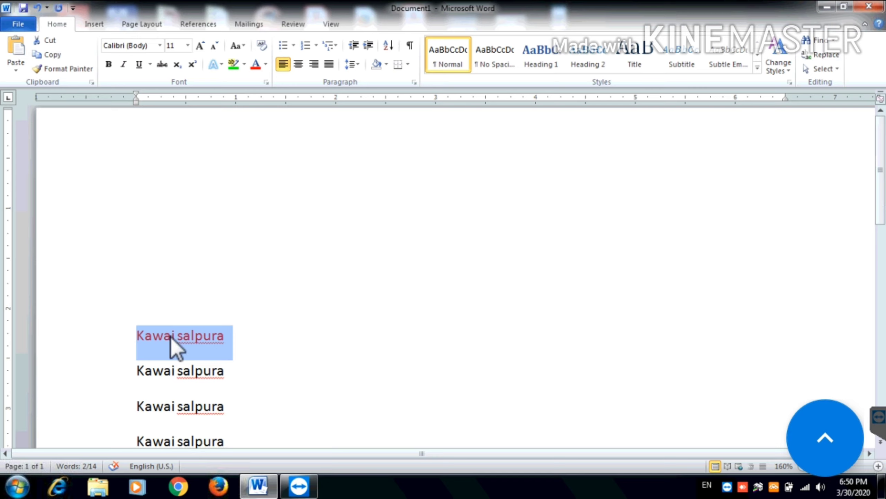
# Apply a Gray-25% text highlight behind the red first line
pyautogui.rightClick(239, 67)
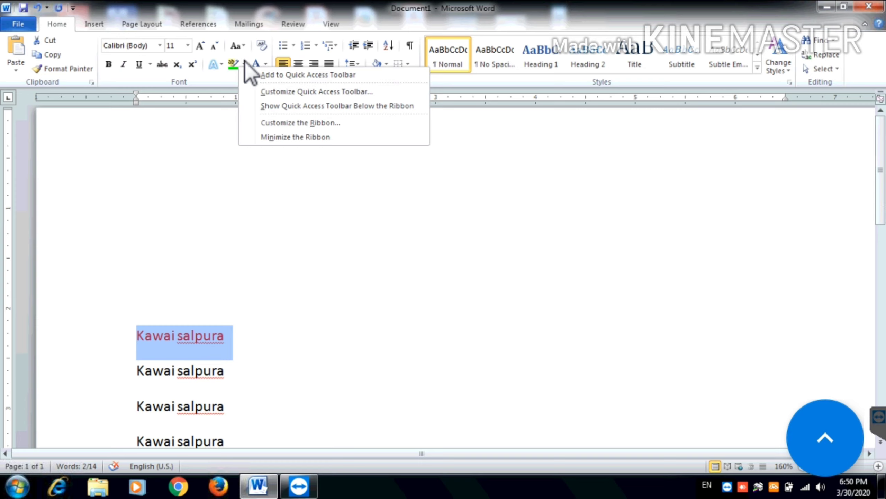
pyautogui.click(245, 62)
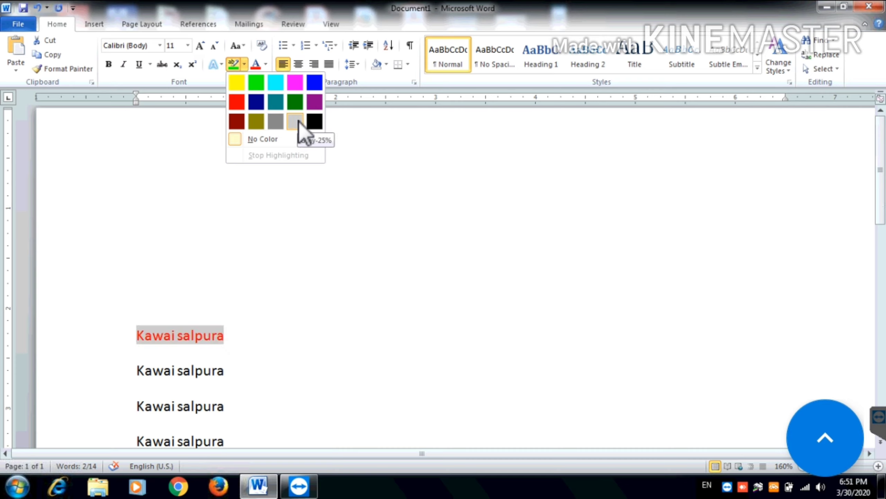
pyautogui.click(295, 121)
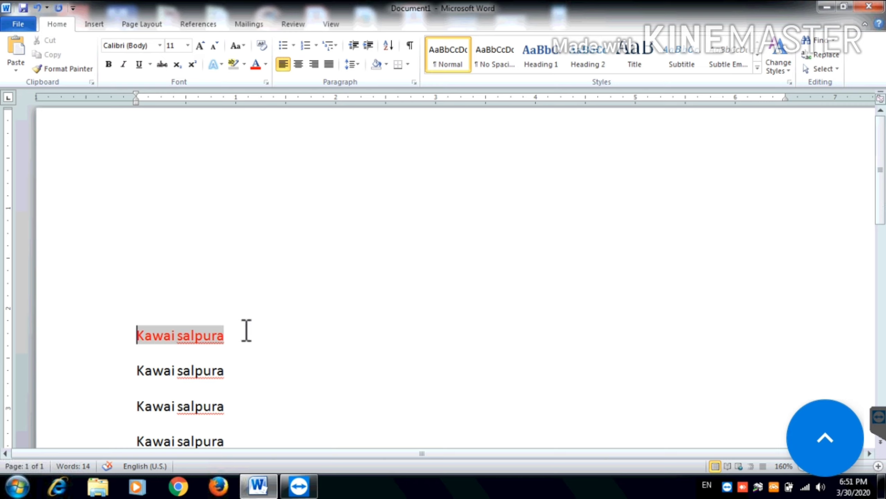
pyautogui.moveTo(246, 330); pyautogui.dragTo(151, 327)
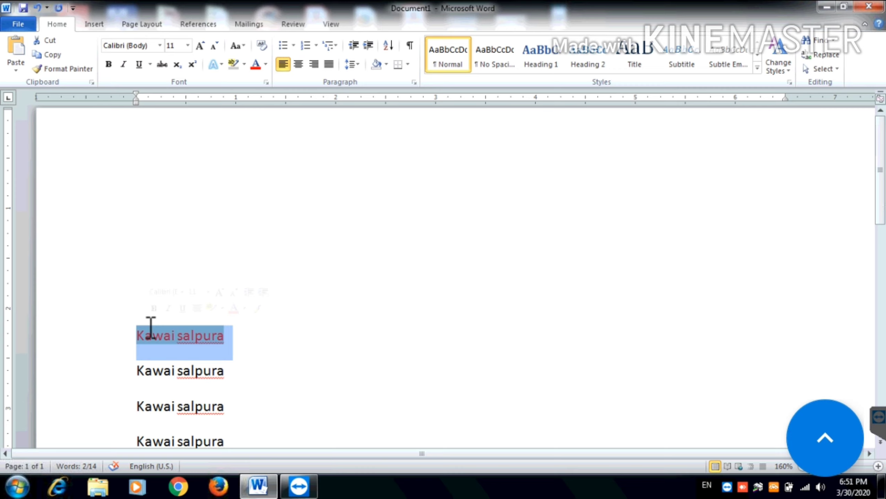
pyautogui.click(110, 64)
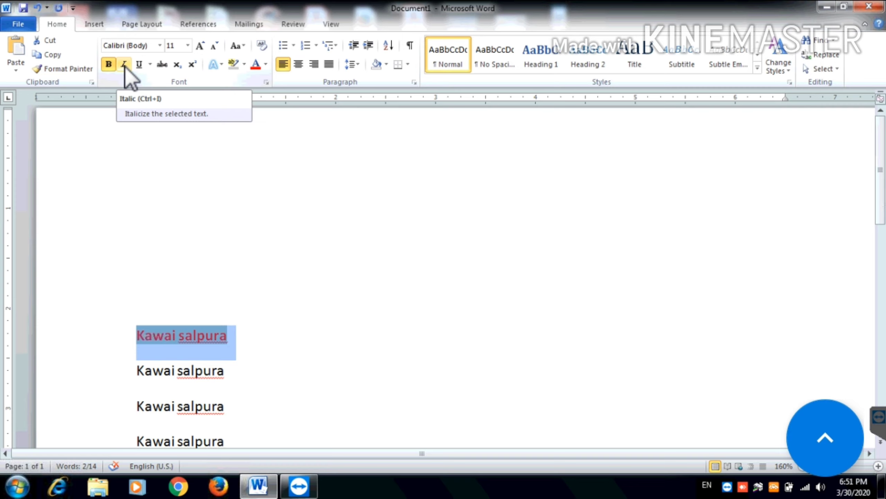
pyautogui.click(124, 64)
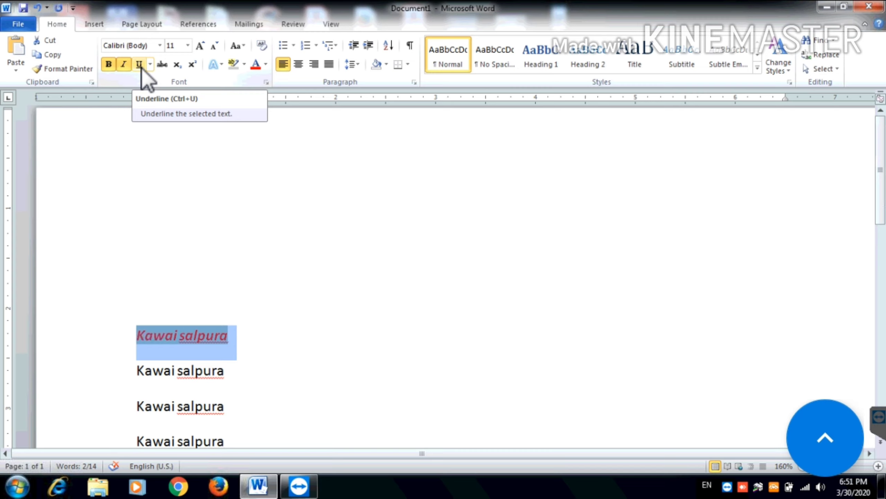
pyautogui.click(139, 66)
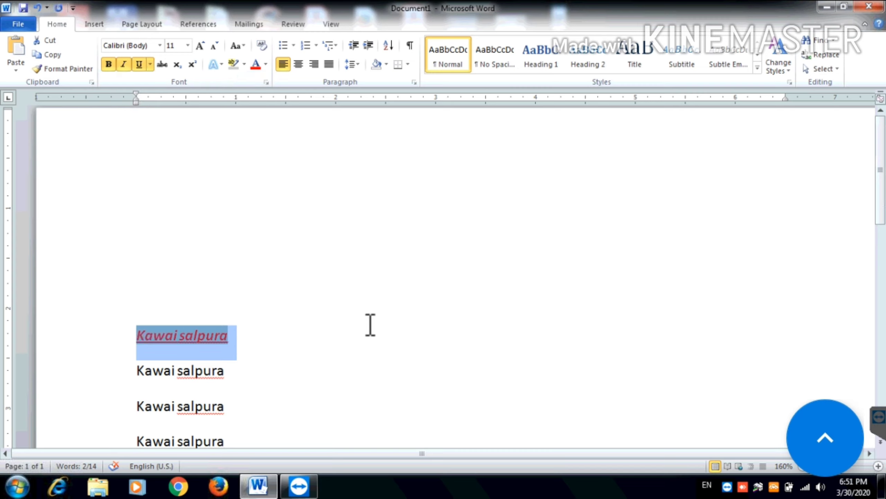
pyautogui.press('Up')
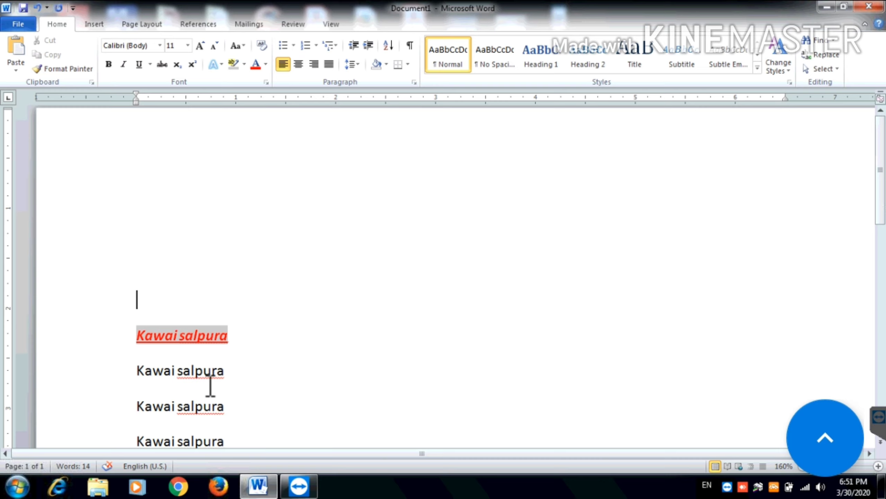
pyautogui.click(257, 371)
pyautogui.moveTo(237, 370); pyautogui.dragTo(149, 366)
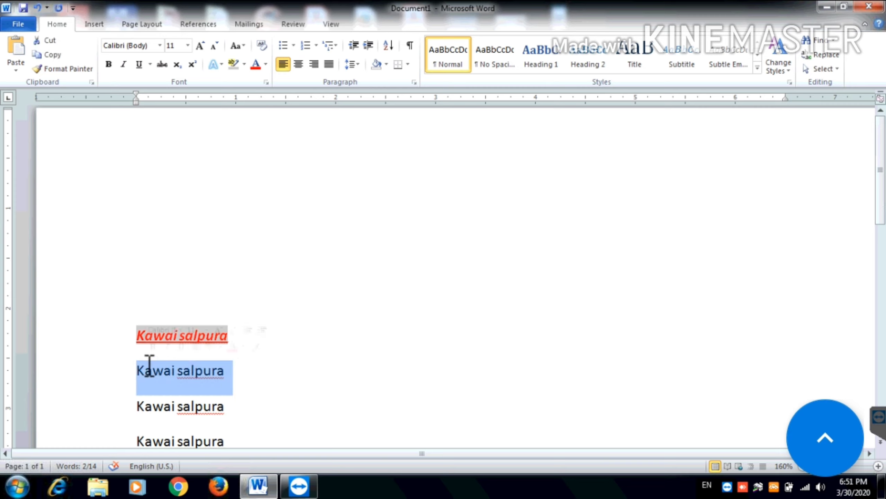
pyautogui.click(356, 234)
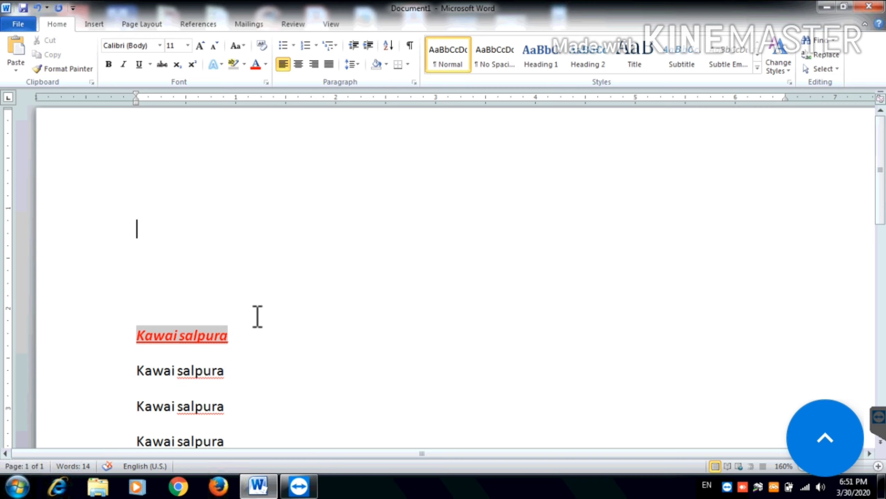
pyautogui.moveTo(238, 336); pyautogui.dragTo(139, 334)
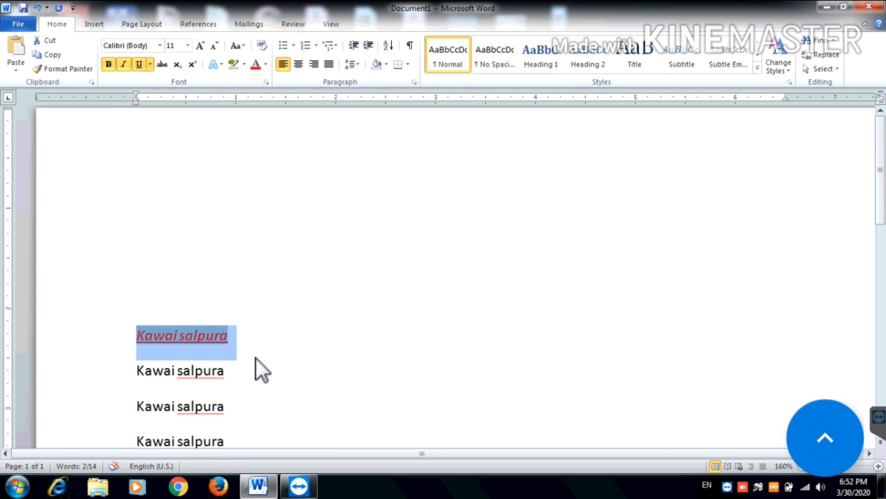
pyautogui.press('Right')
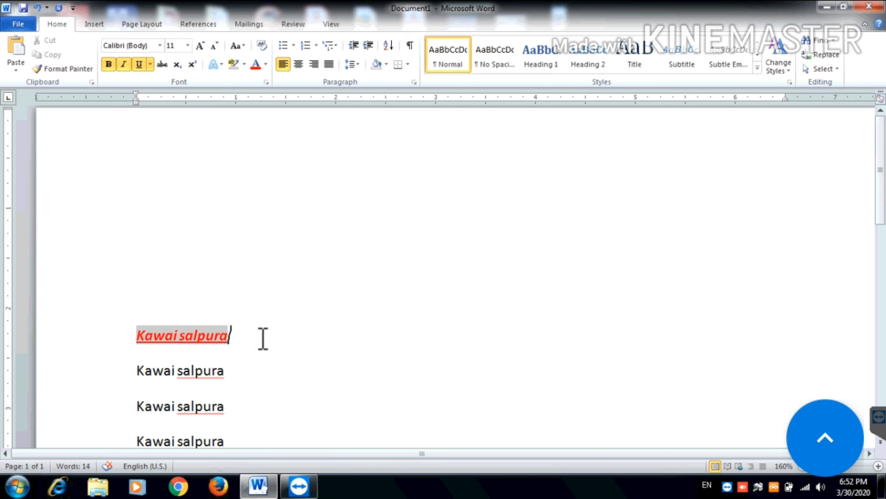
pyautogui.tripleClick(174, 325)
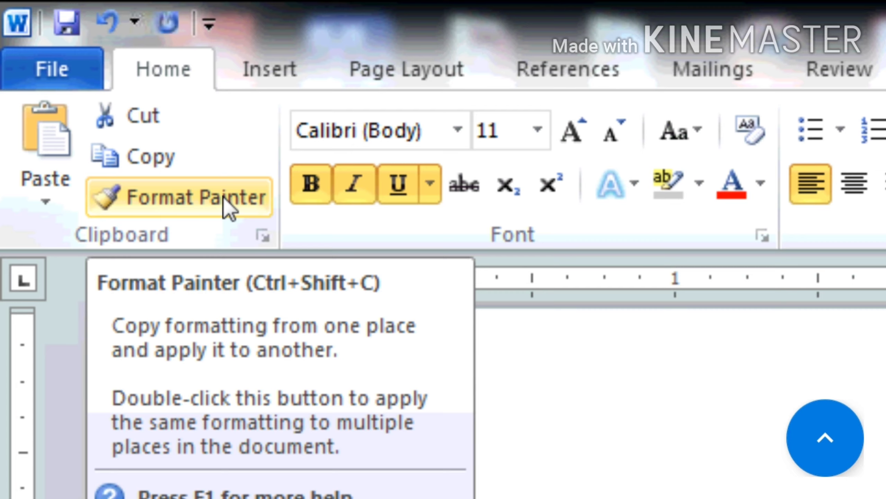
# Paint the first line's red, grey-highlighted, bold, italic, underlined style onto the second line with Format Painter
pyautogui.click(225, 201)
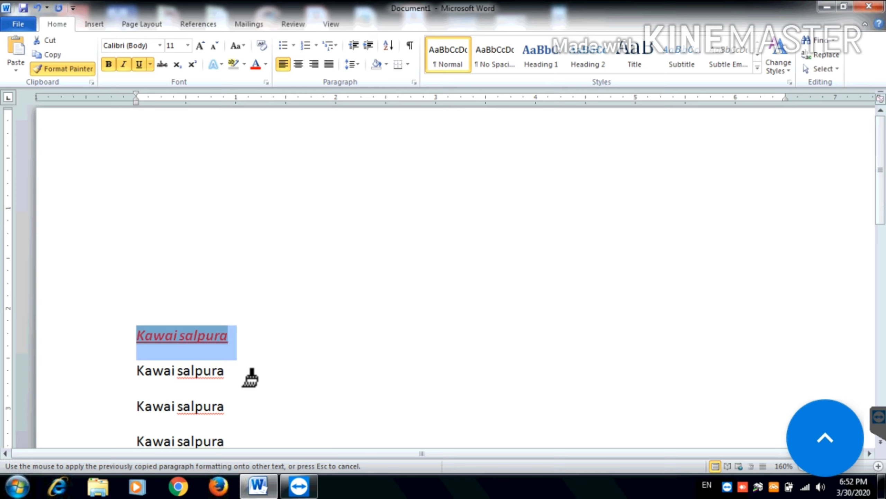
pyautogui.moveTo(250, 377); pyautogui.dragTo(132, 369)
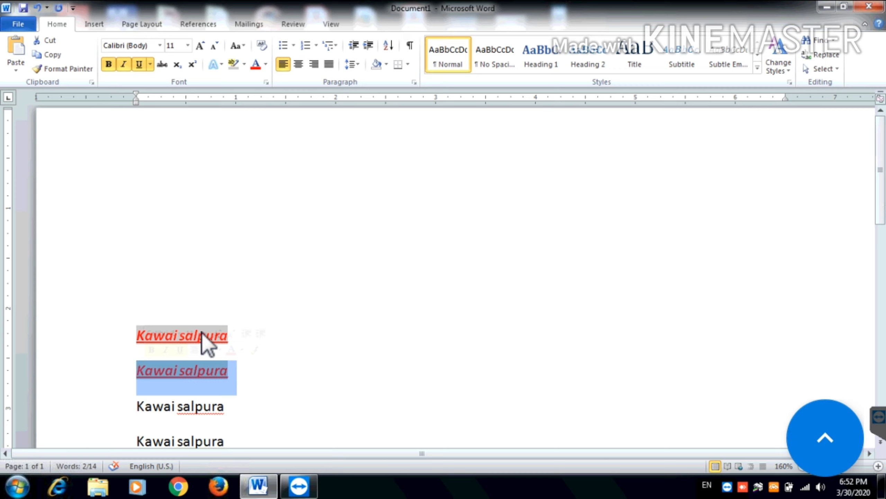
pyautogui.click(361, 239)
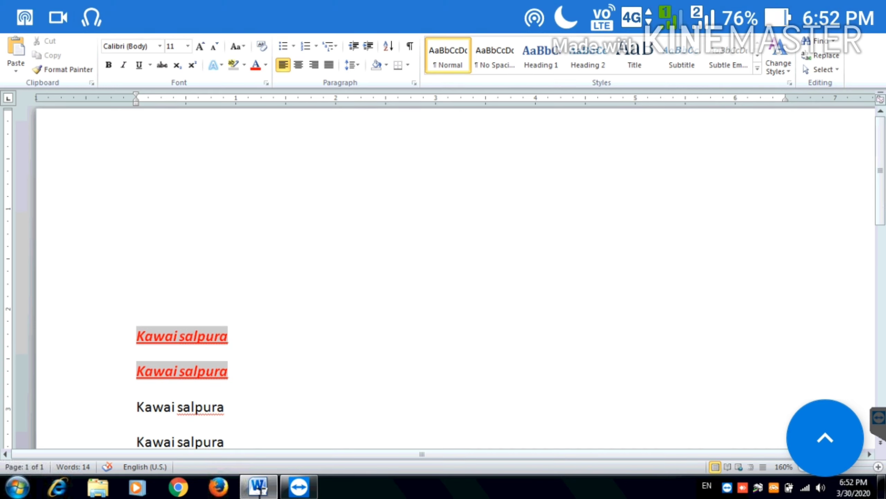
pyautogui.moveTo(258, 488)
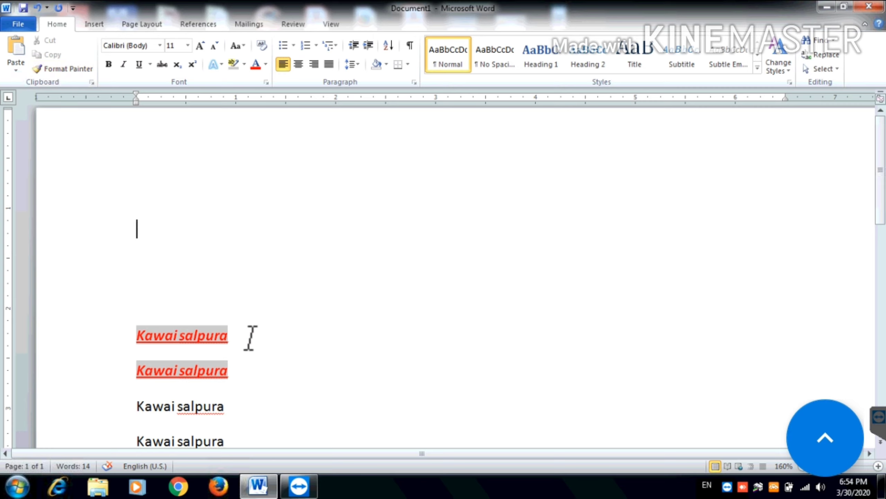
pyautogui.click(260, 330)
pyautogui.moveTo(230, 333); pyautogui.dragTo(156, 337)
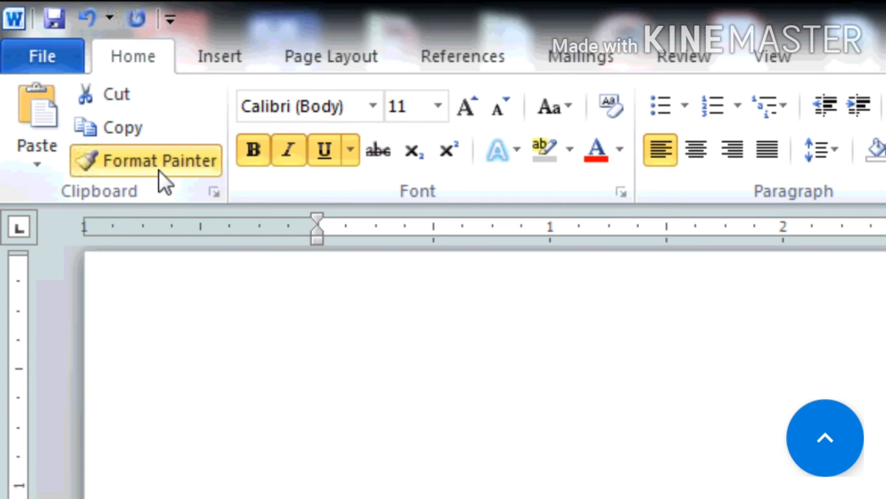
# Use Format Painter to copy the first line's red highlighted bold-italic-underline style onto the third line
pyautogui.click(159, 170)
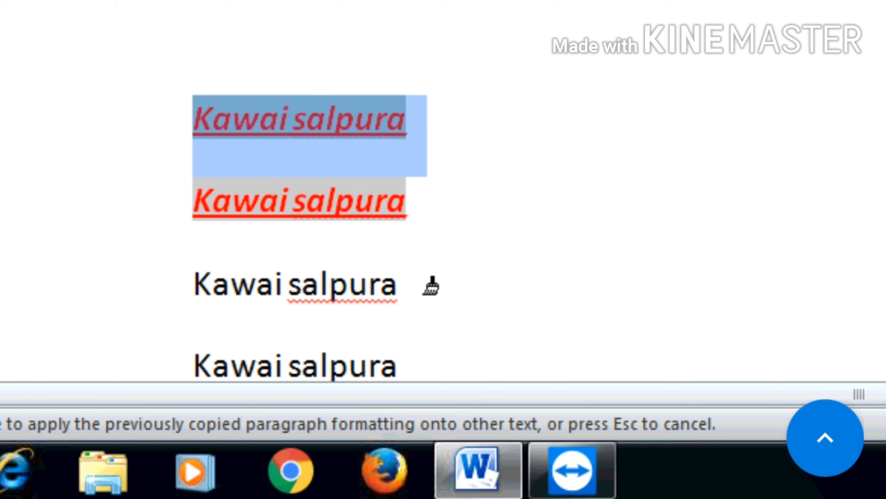
pyautogui.moveTo(397, 285); pyautogui.dragTo(320, 300)
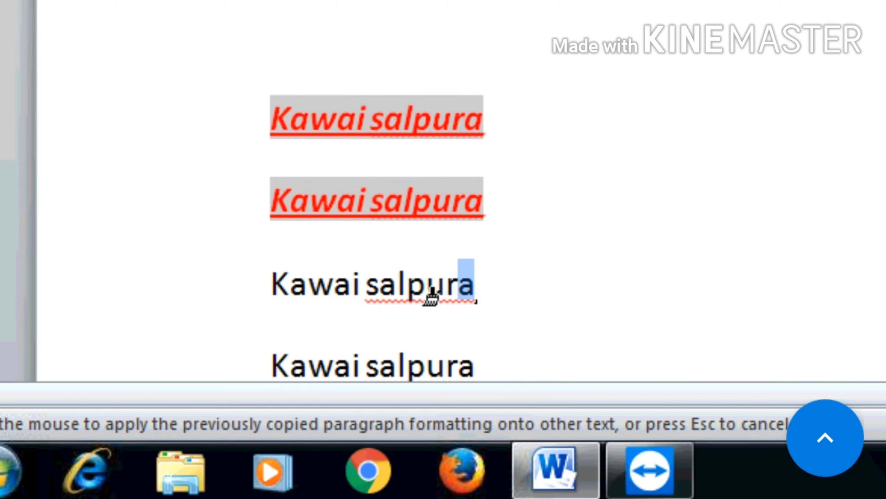
pyautogui.moveTo(431, 299); pyautogui.dragTo(283, 304)
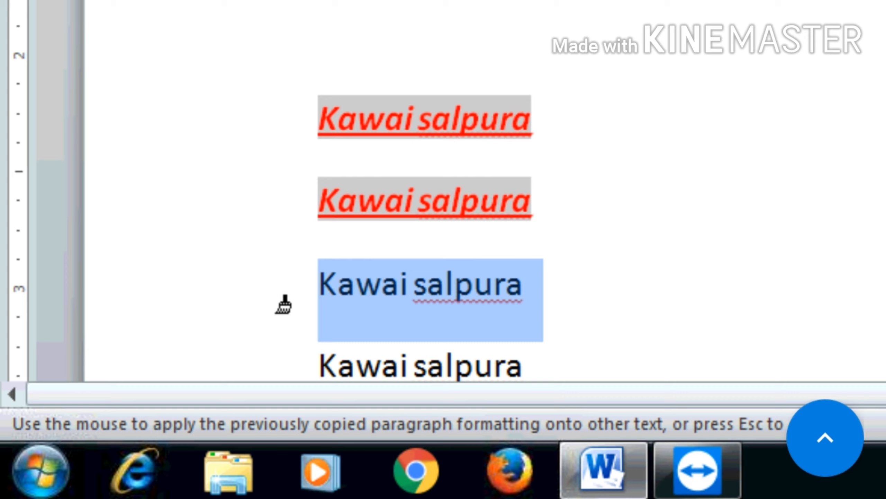
pyautogui.moveTo(283, 304); pyautogui.dragTo(280, 305)
pyautogui.moveTo(281, 305); pyautogui.dragTo(283, 304)
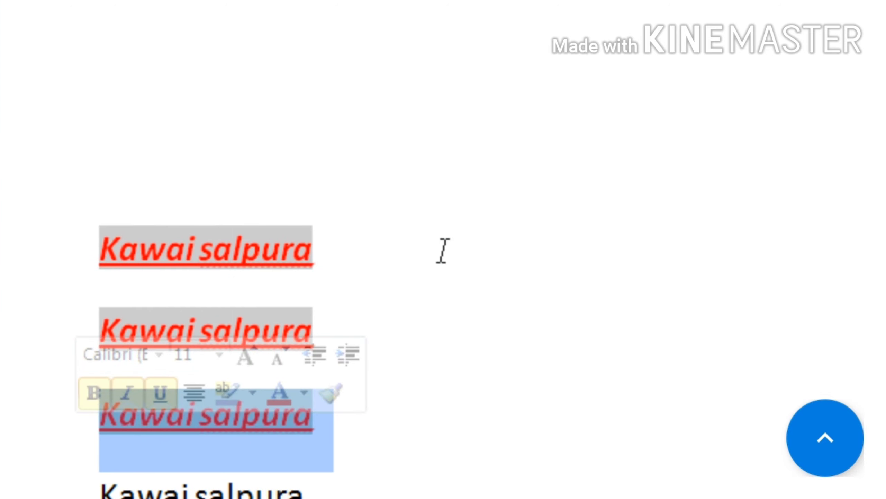
pyautogui.click(661, 121)
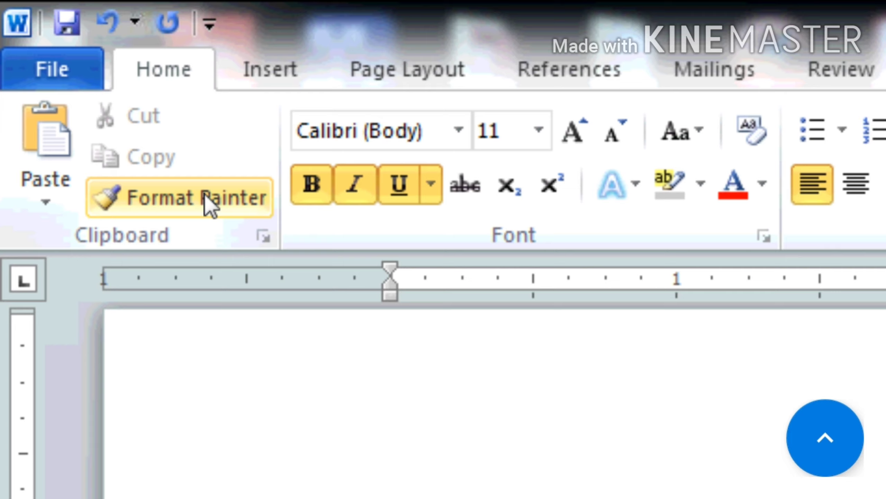
# Undo the just-applied bold, italic and underline formatting with Ctrl+Z twice
pyautogui.click(205, 193)
pyautogui.hotkey('ctrl', 'z')
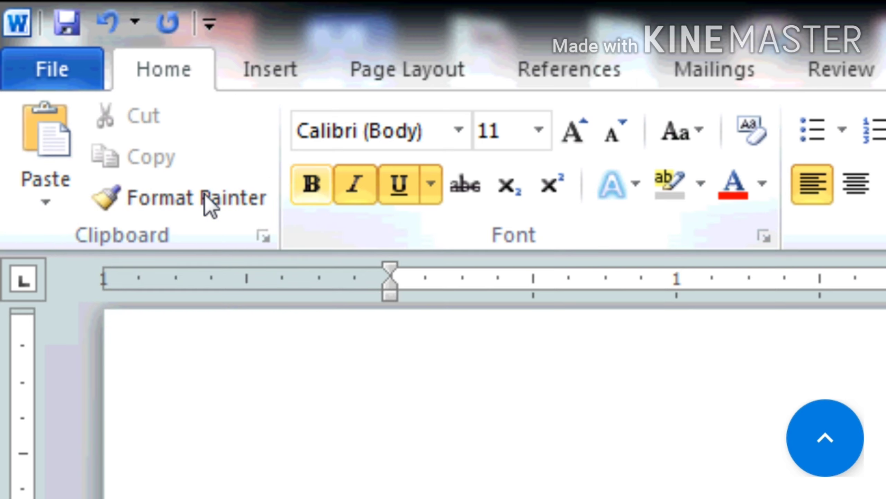
pyautogui.hotkey('ctrl', 'z')
pyautogui.hotkey('ctrl', 'z')
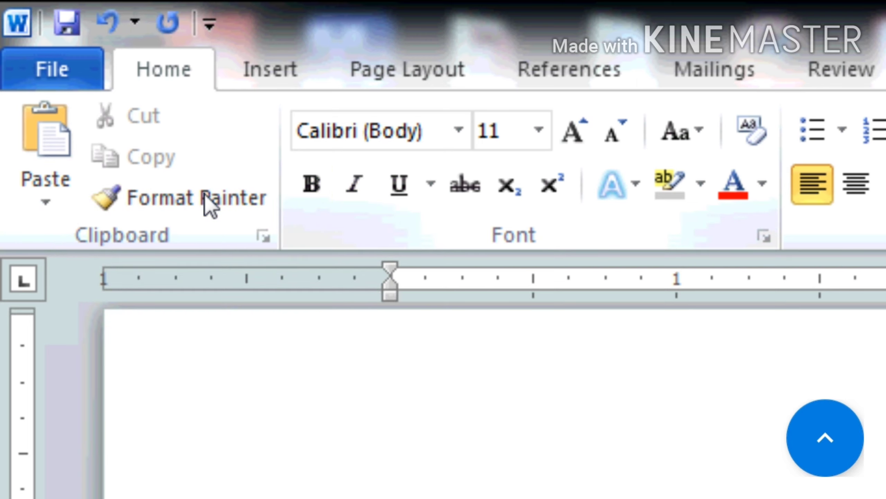